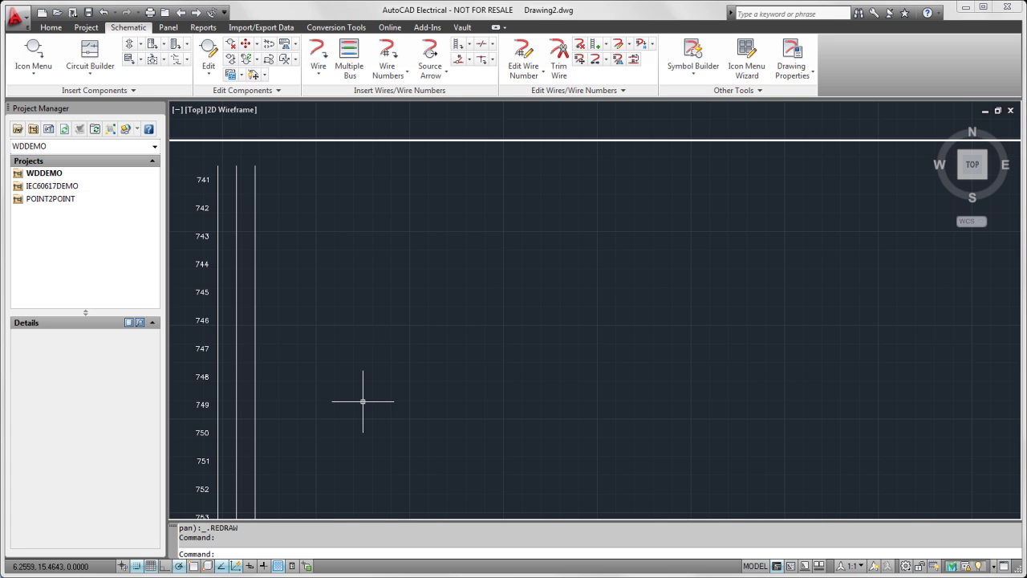
Step: Open Circuit Builder and browse the 3ph Power Feed, 1ph Motor, One-line Motor and One-line Power Feed groups
left_click(90, 56)
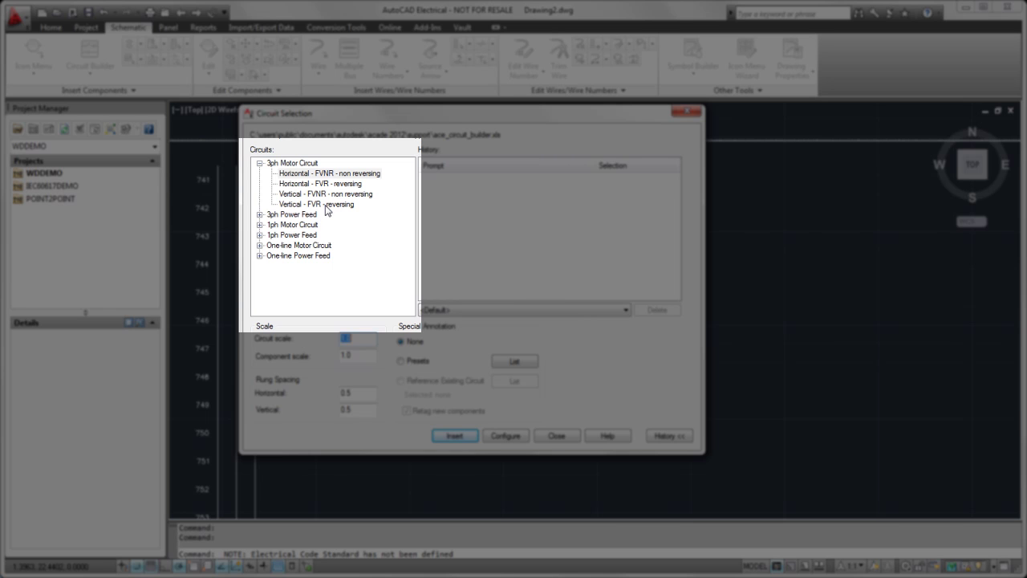
left_click(259, 214)
left_click(259, 215)
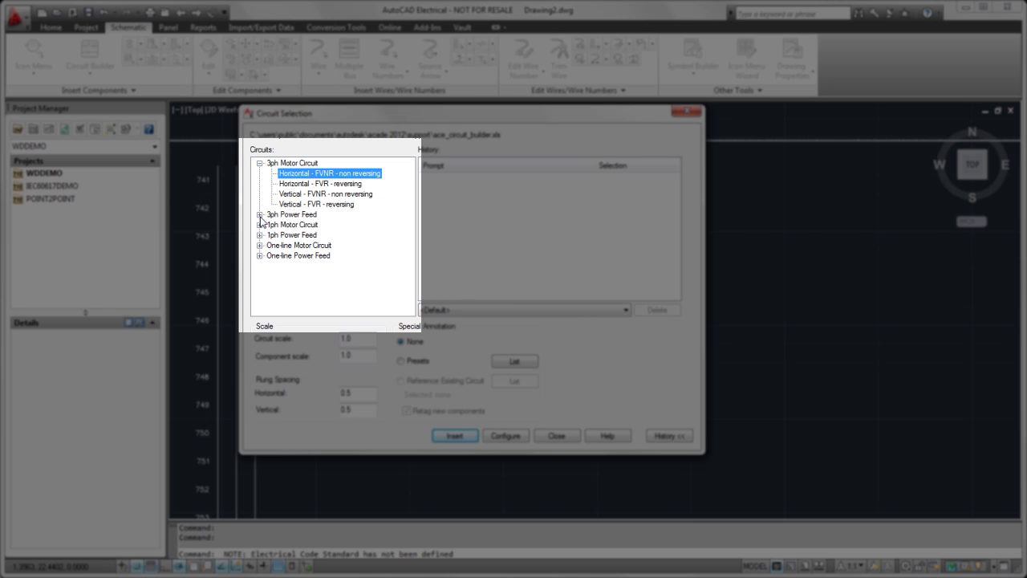
left_click(259, 225)
left_click(259, 225)
left_click(259, 244)
scroll(259, 250, "down", 1)
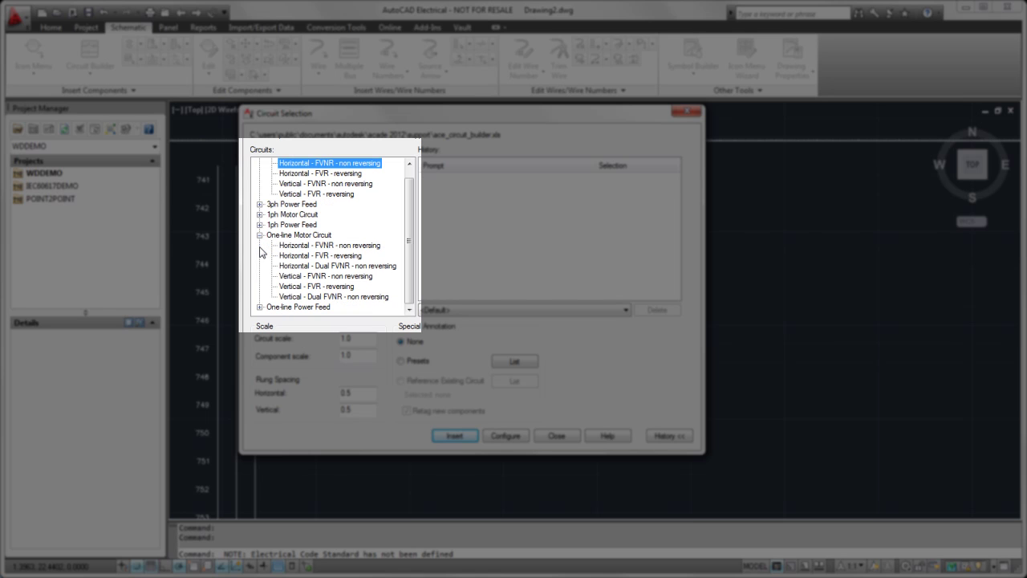
scroll(260, 253, "up", 1)
left_click(259, 245)
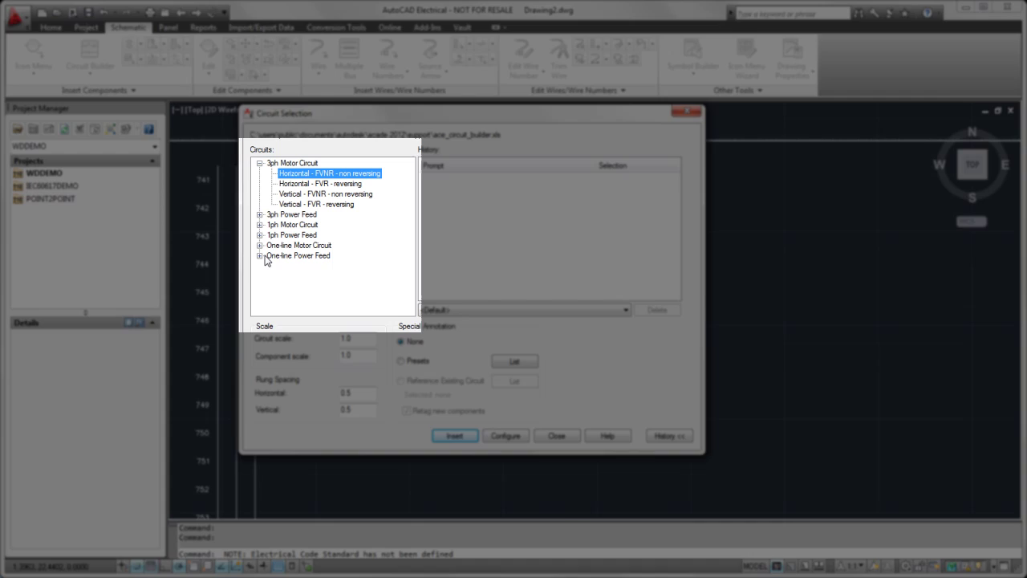
left_click(259, 255)
left_click(259, 256)
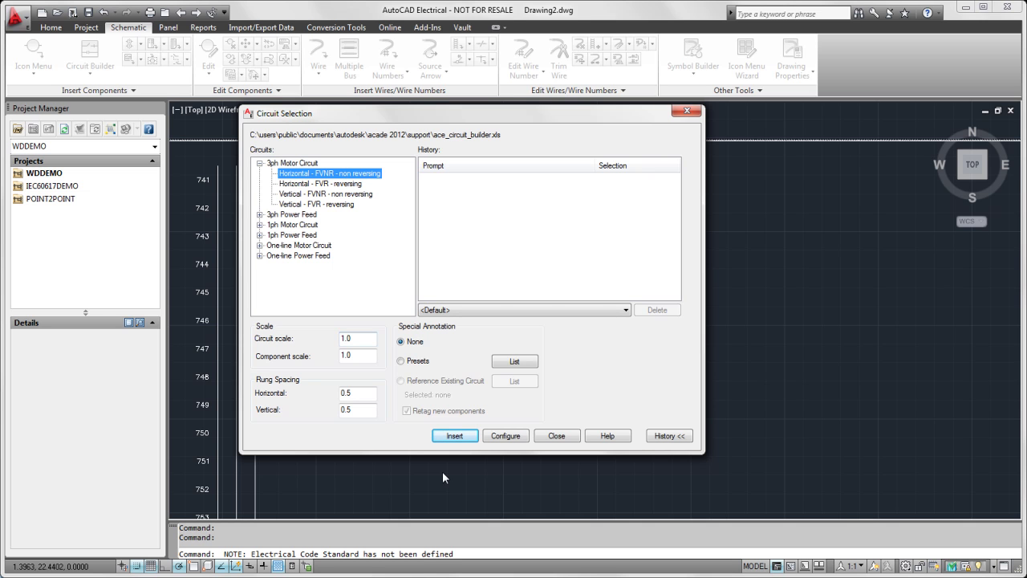
Step: Place the FVNR non-reversing motor circuit at rung 741 and zoom in on its top rungs
left_click(455, 436)
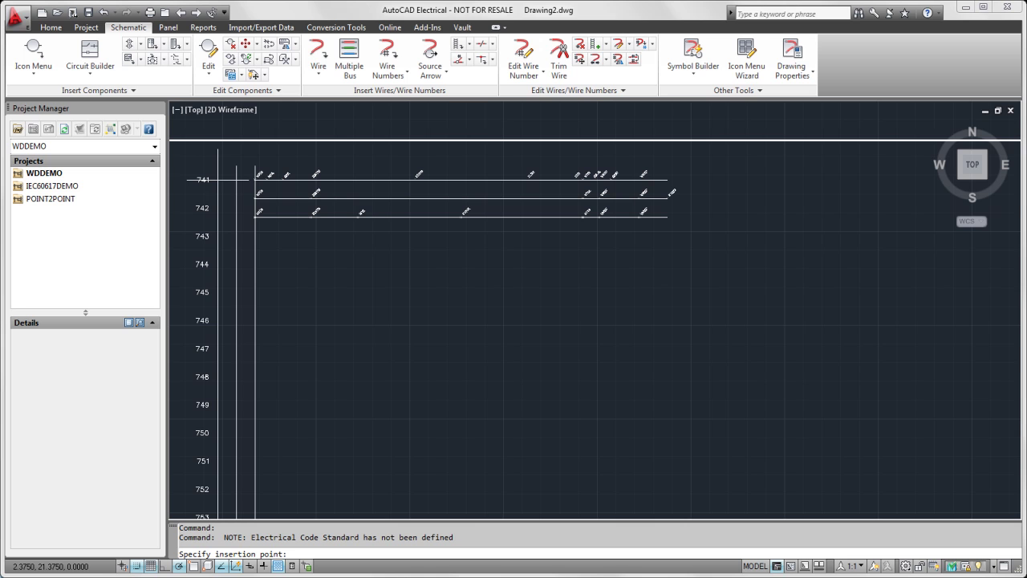
left_click(217, 179)
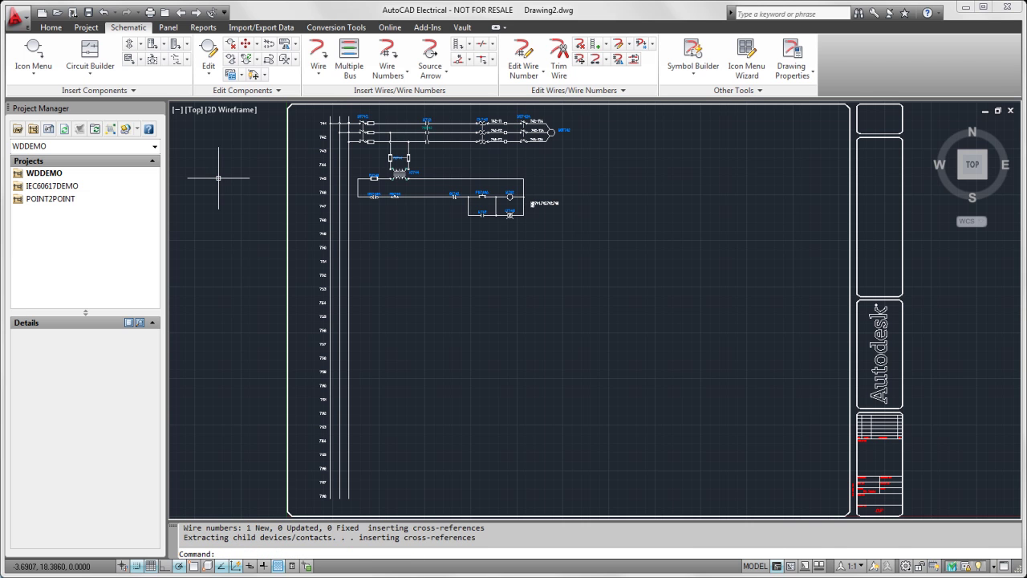
type("z")
key("Return")
type("w")
key("Return")
left_click(313, 113)
left_click(578, 233)
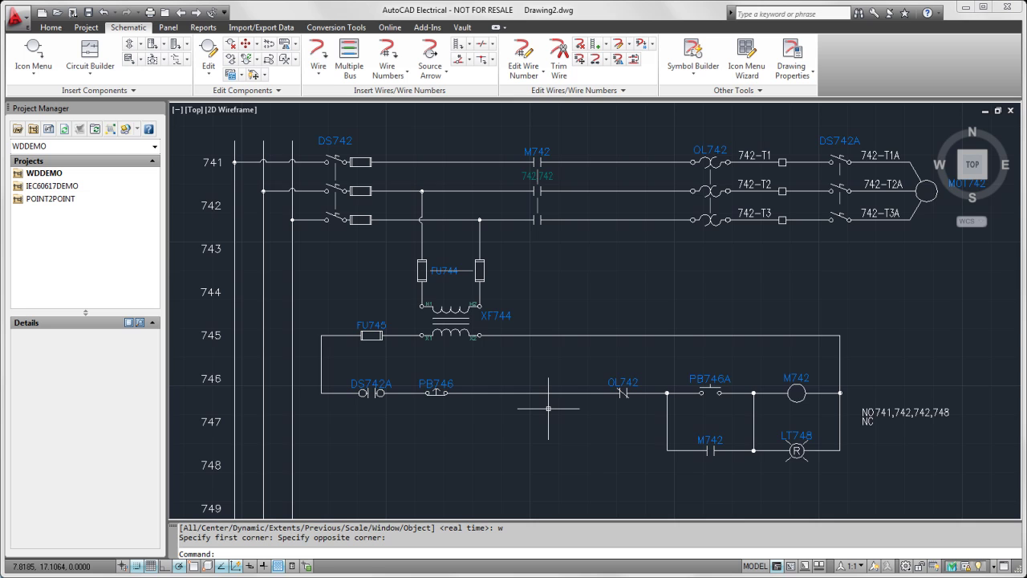
middle_click_drag(548, 409, 554, 204)
Step: Choose Configure in Circuit Builder for a second FVNR circuit with its insertion point at rung 750
mouse_move(623, 473)
middle_mouse_down()
mouse_move(584, 294)
mouse_move(602, 310)
middle_mouse_up()
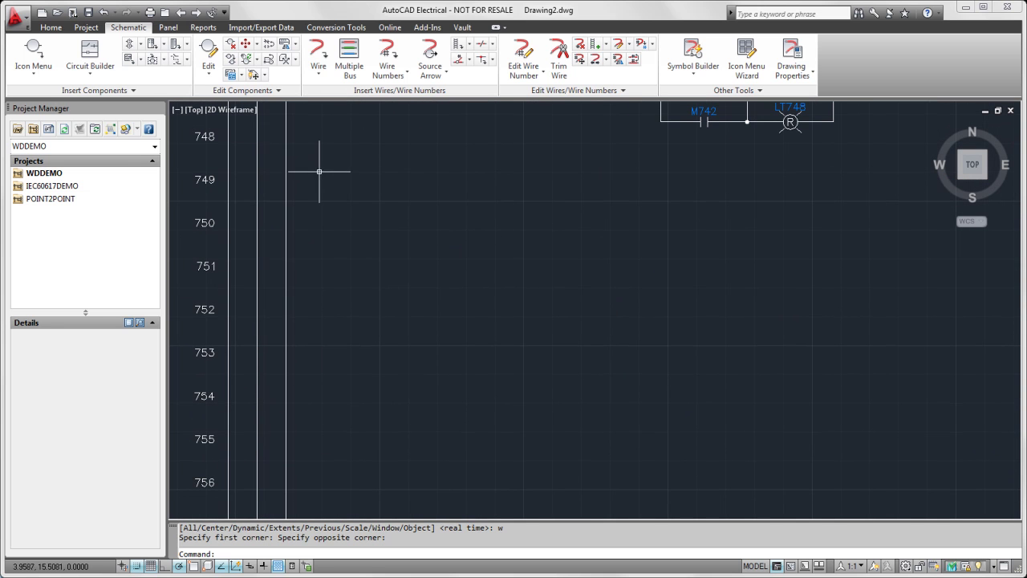
left_click(84, 53)
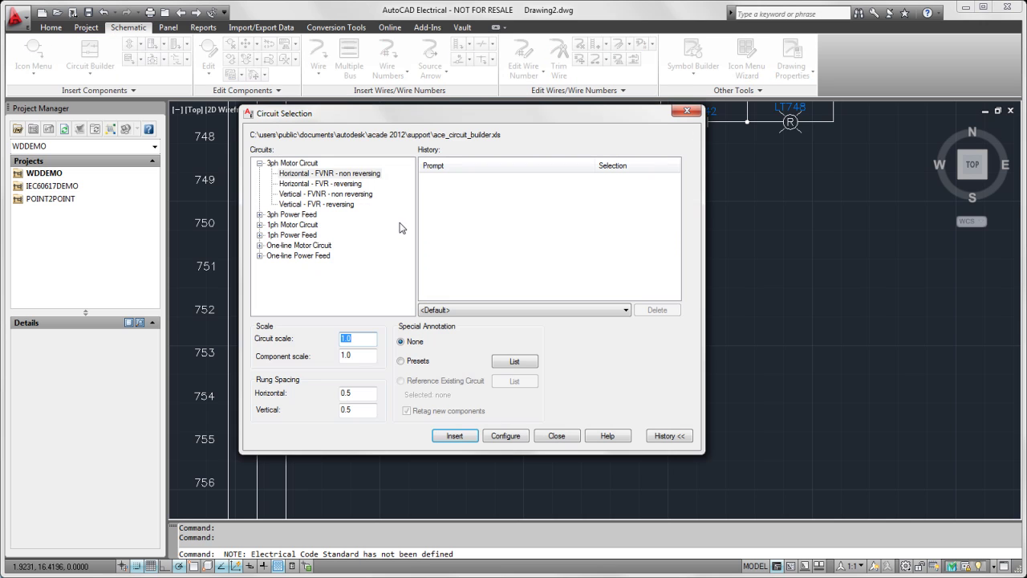
left_click(503, 436)
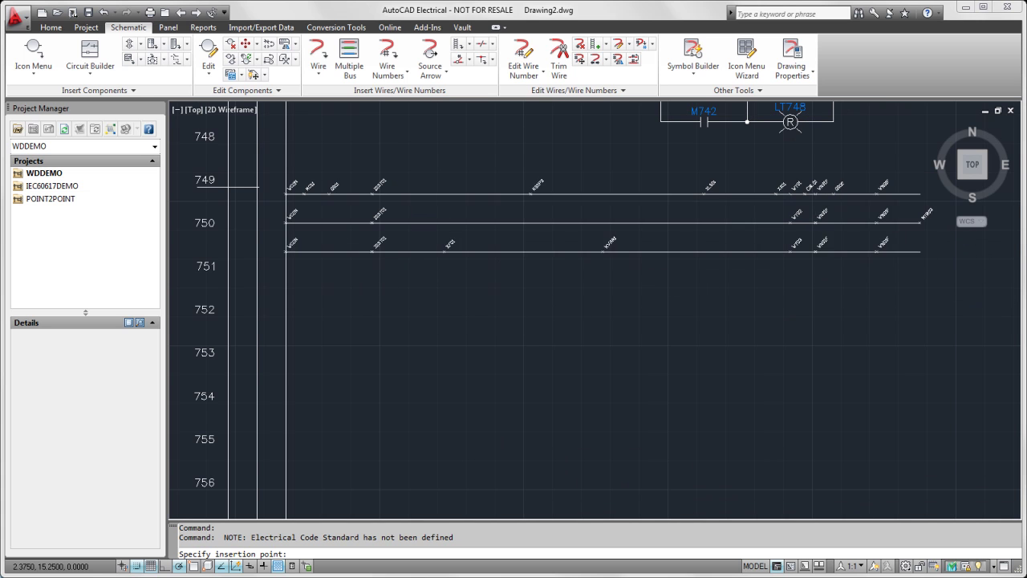
left_click(227, 224)
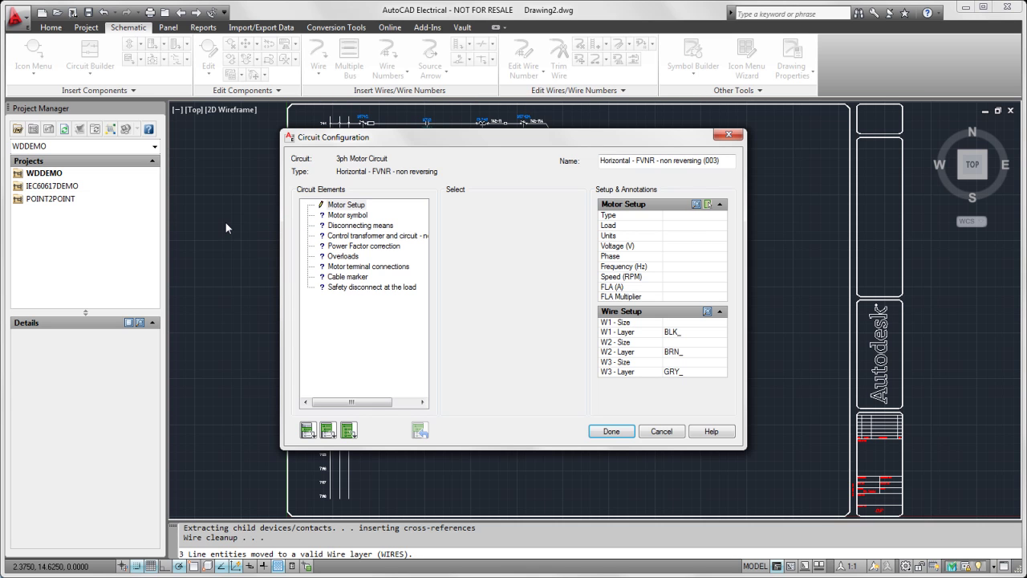
Step: Select a 75 HP, 3600 RPM, 480 V, 60 Hz motor and look up its wire size
left_click(357, 207)
left_click(696, 205)
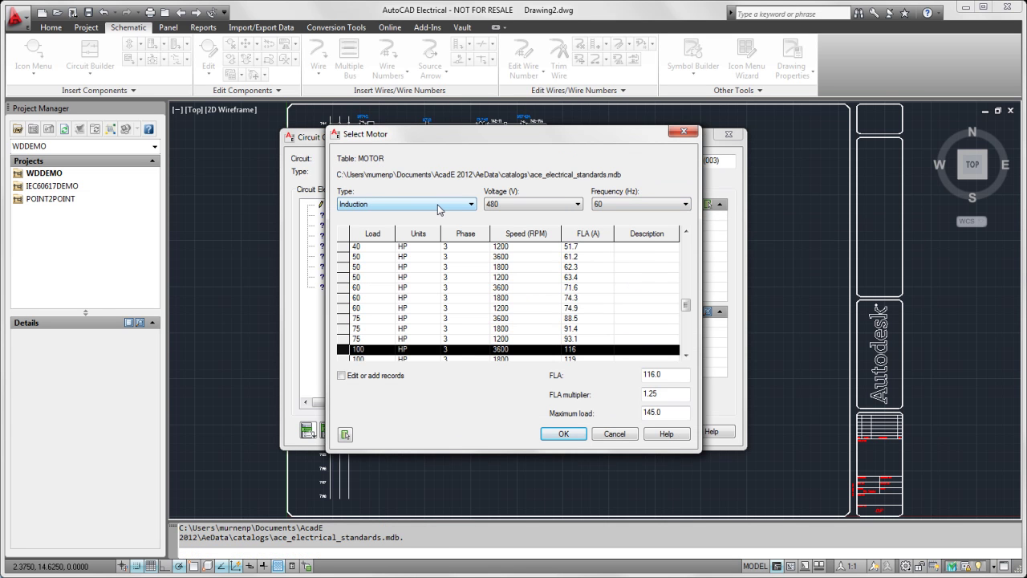
left_click(579, 204)
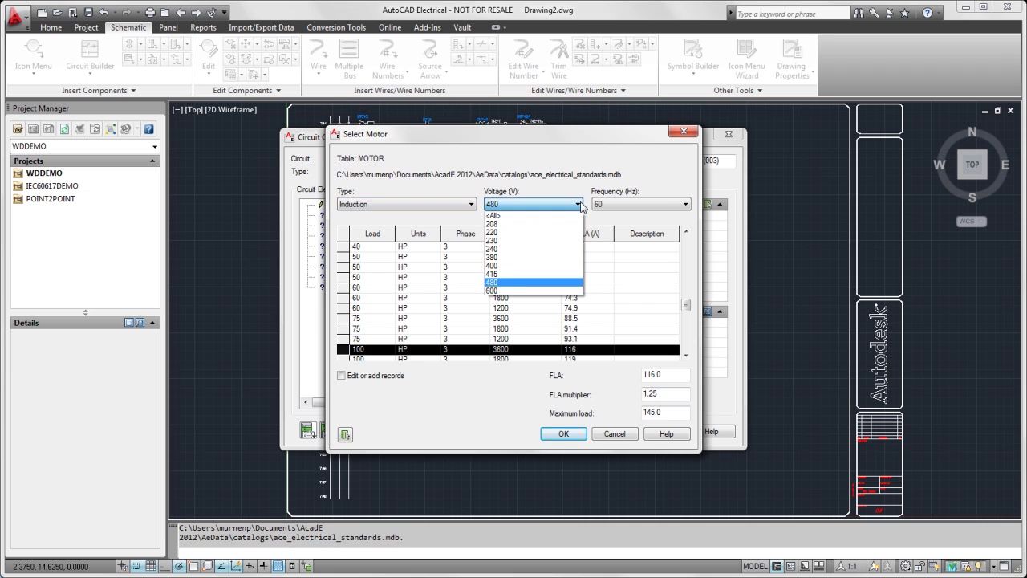
left_click(583, 207)
left_click(687, 205)
left_click(642, 204)
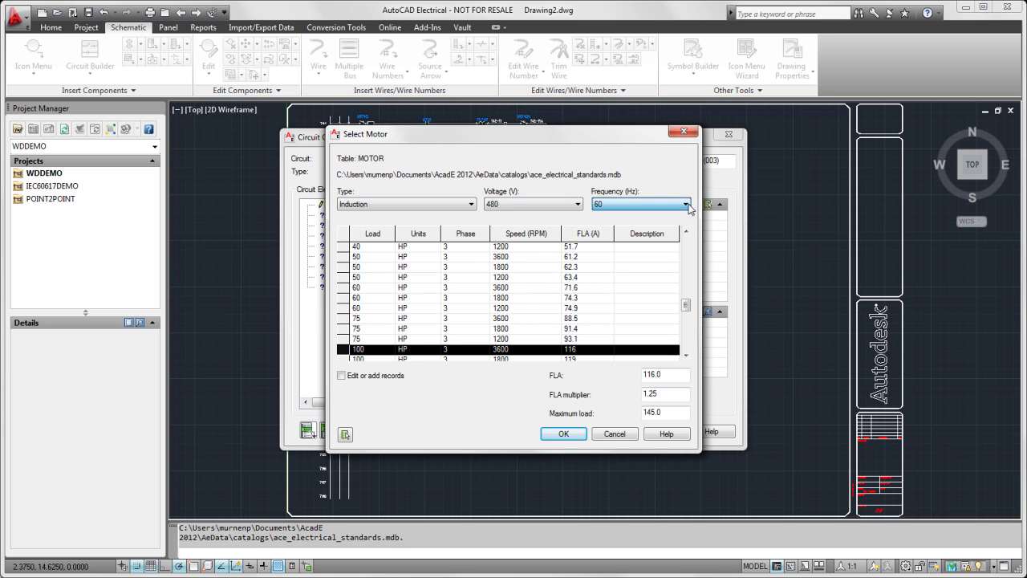
left_click_drag(688, 309, 694, 319)
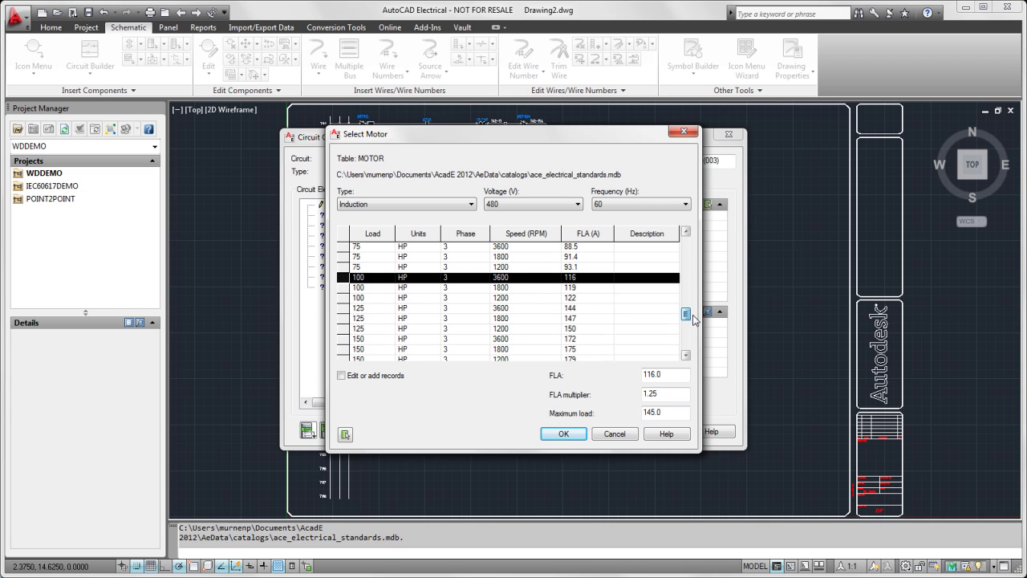
left_click(354, 247)
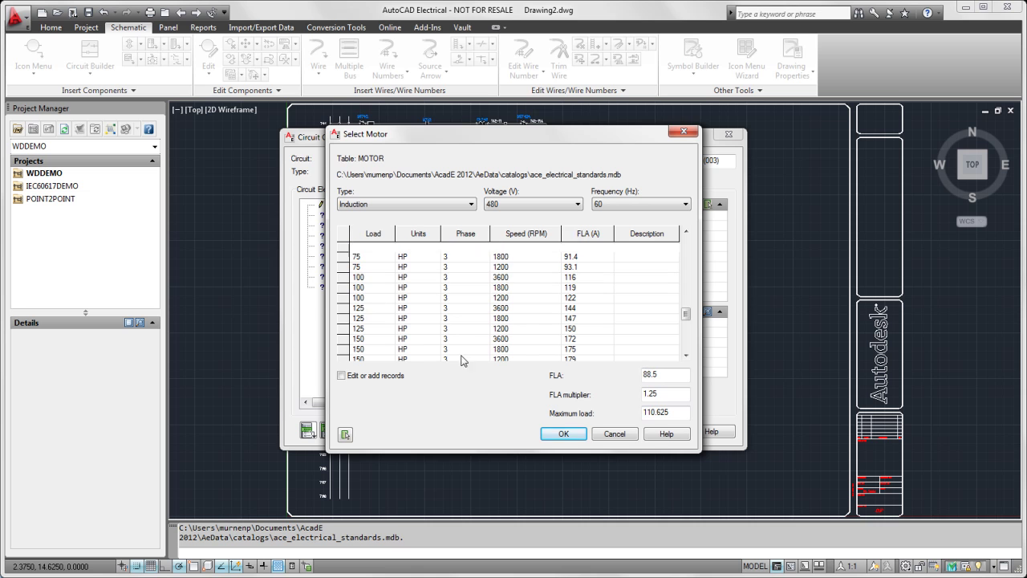
left_click(574, 434)
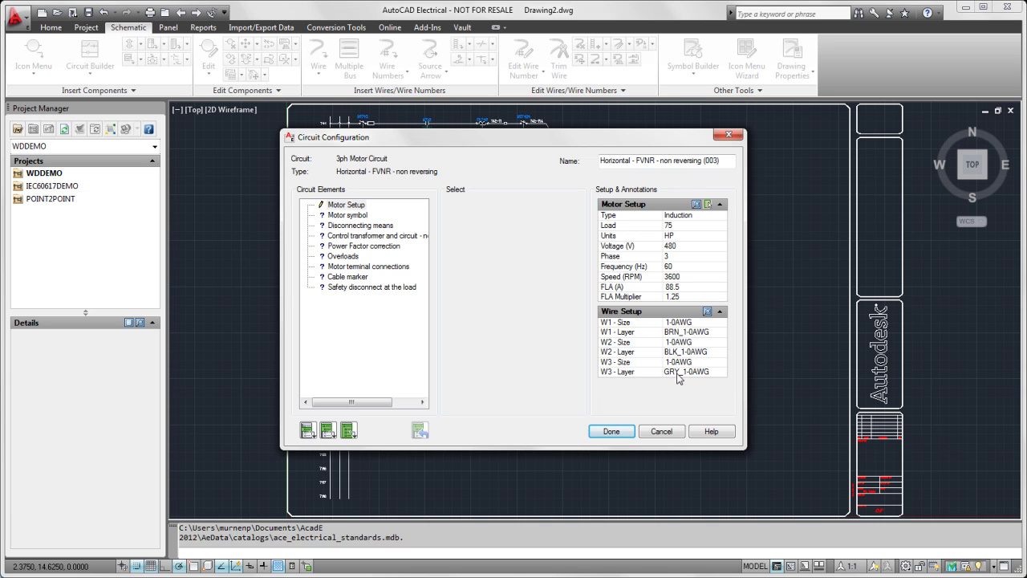
left_click(706, 312)
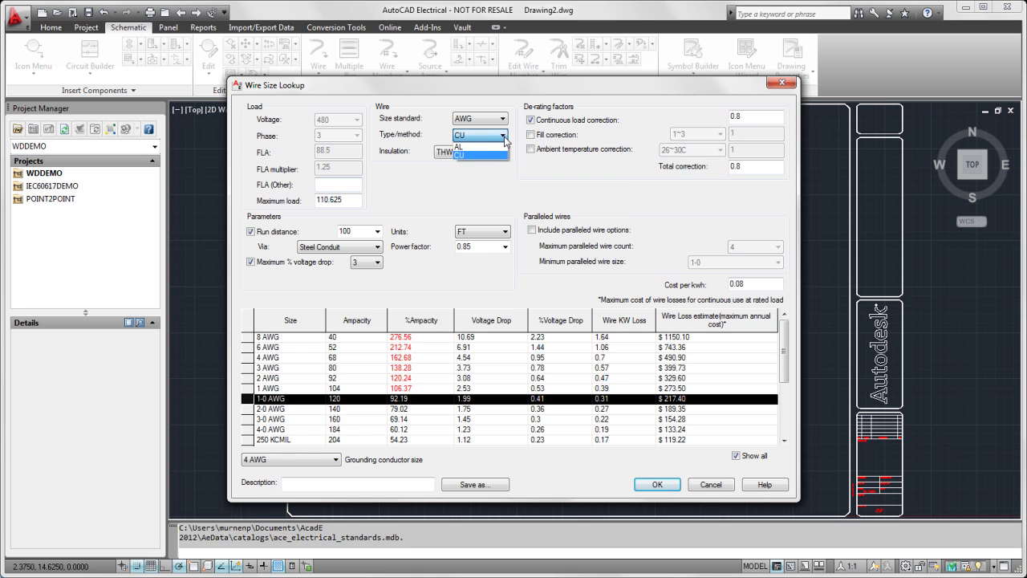
Step: Keep THWN / 75C insulation, turn off run-distance sizing, and accept 1-0 AWG conductors
left_click(503, 151)
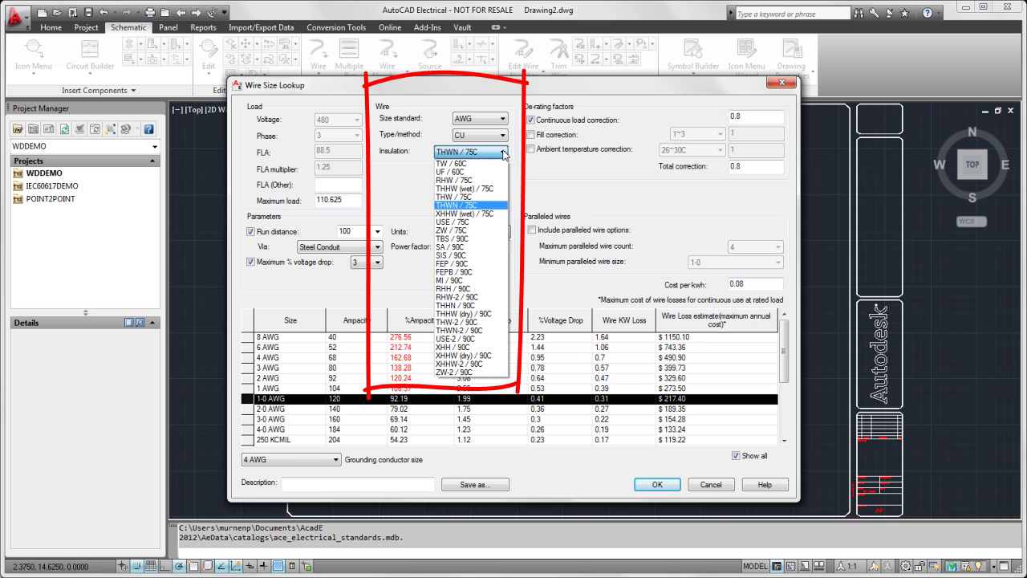
left_click(392, 455)
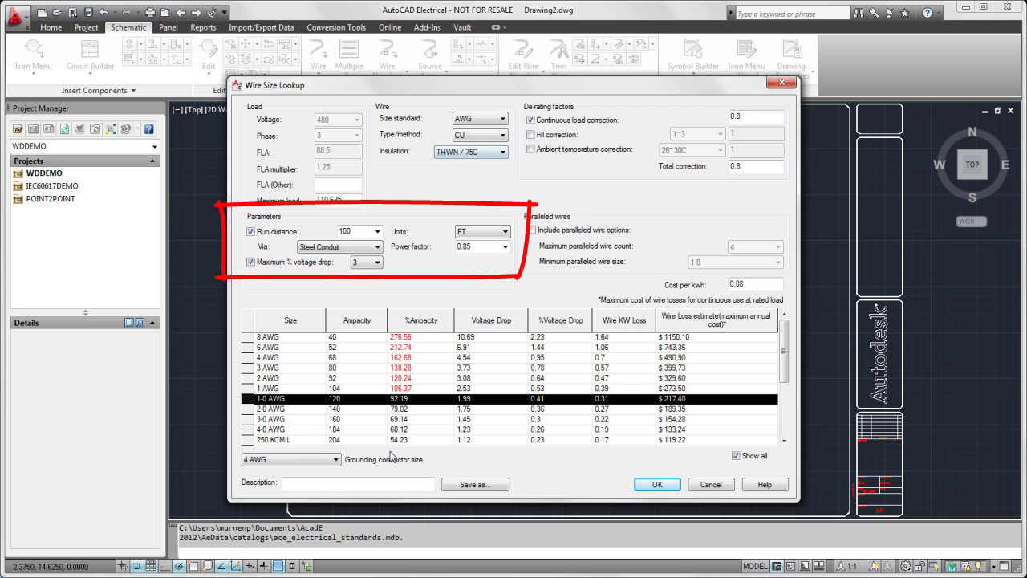
left_click(251, 231)
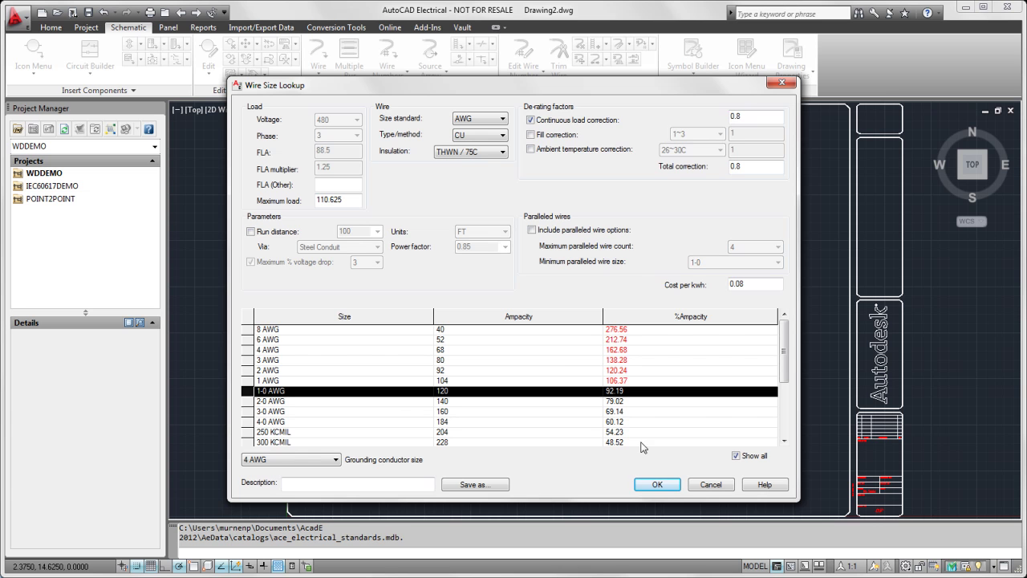
left_click(656, 484)
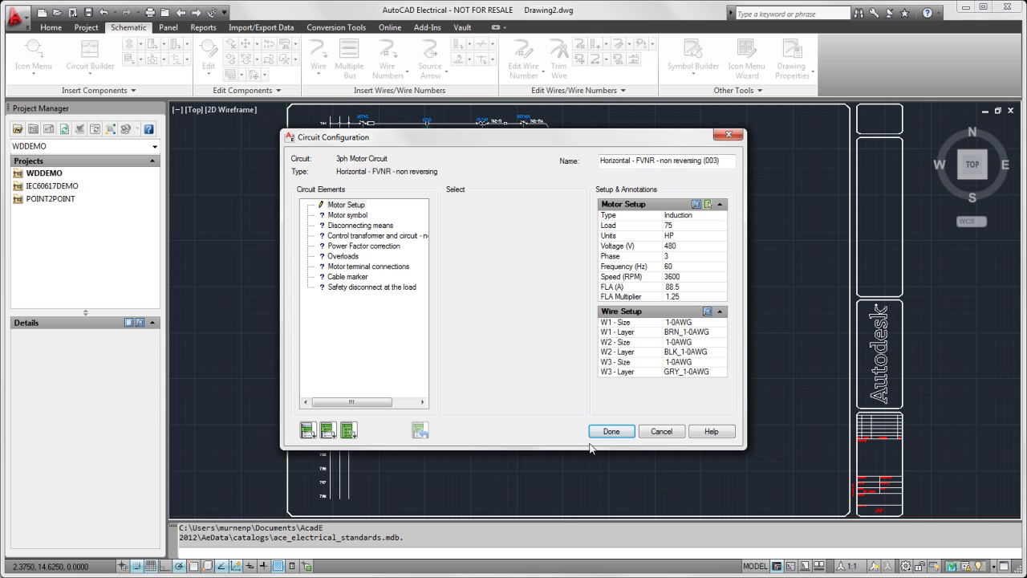
Step: Use the 3ph motor symbol with a ground/PE connection and a fused disconnect switch
left_click(353, 216)
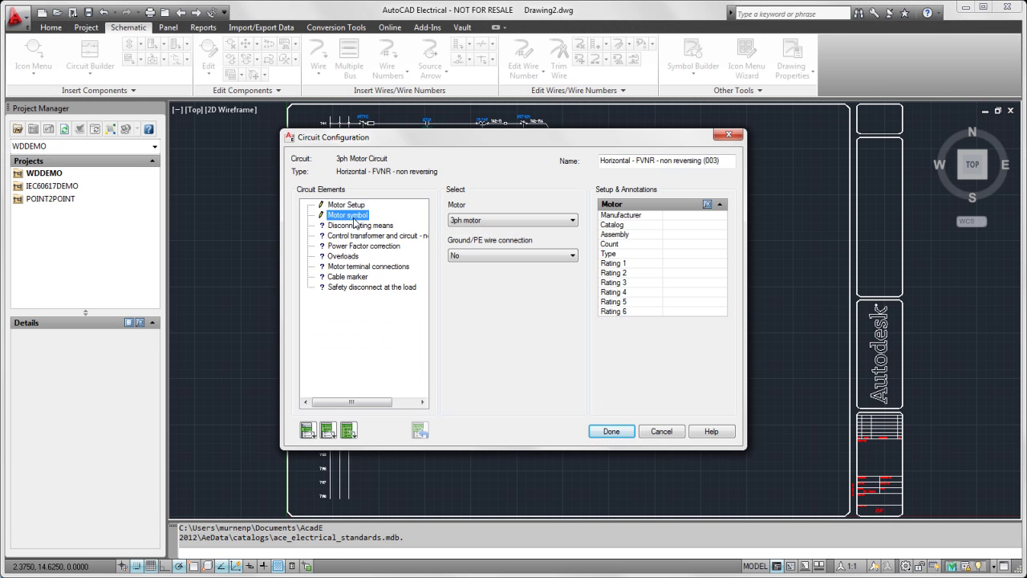
left_click(572, 220)
left_click(562, 240)
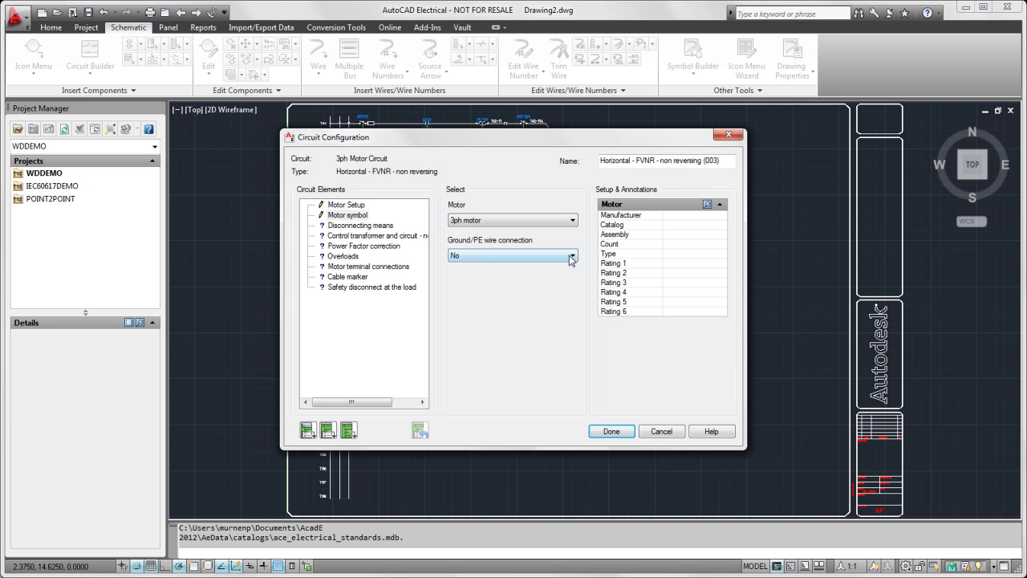
left_click(573, 255)
left_click(565, 267)
left_click(360, 225)
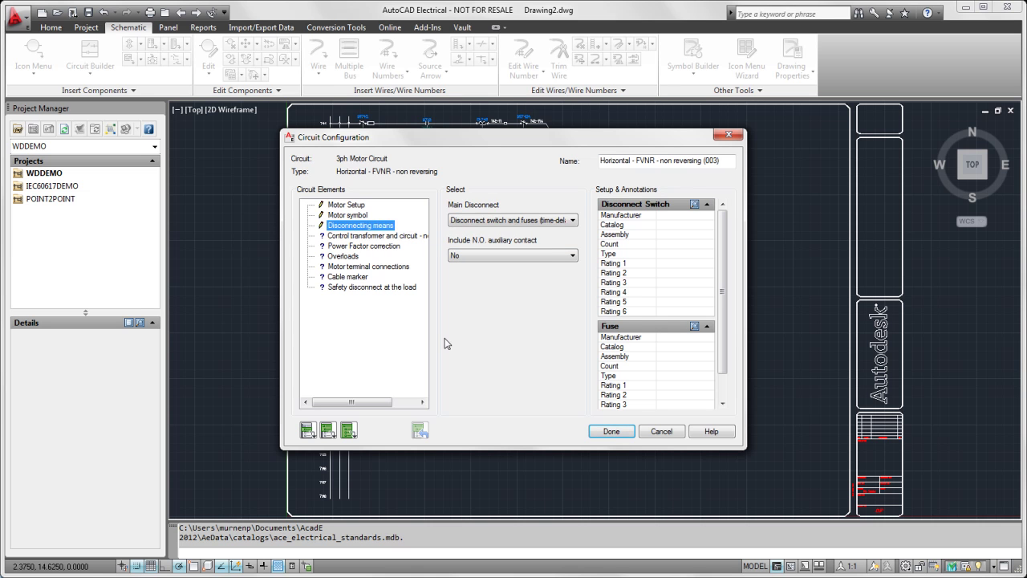
left_click(573, 221)
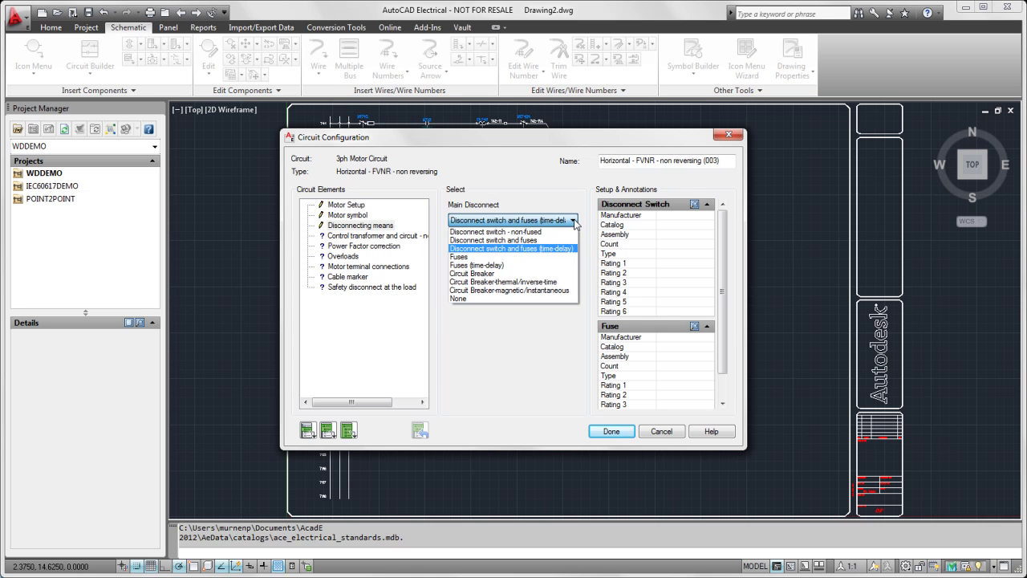
left_click(533, 241)
Step: Keep the control circuit with transformer and add a power factor capacitor with terminals
left_click(377, 236)
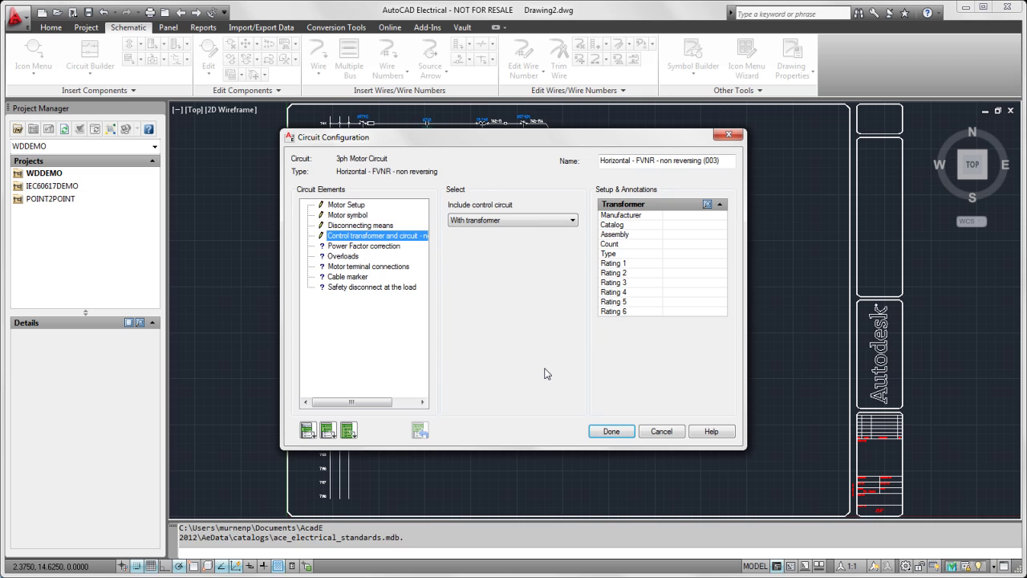
left_click(572, 220)
left_click(574, 222)
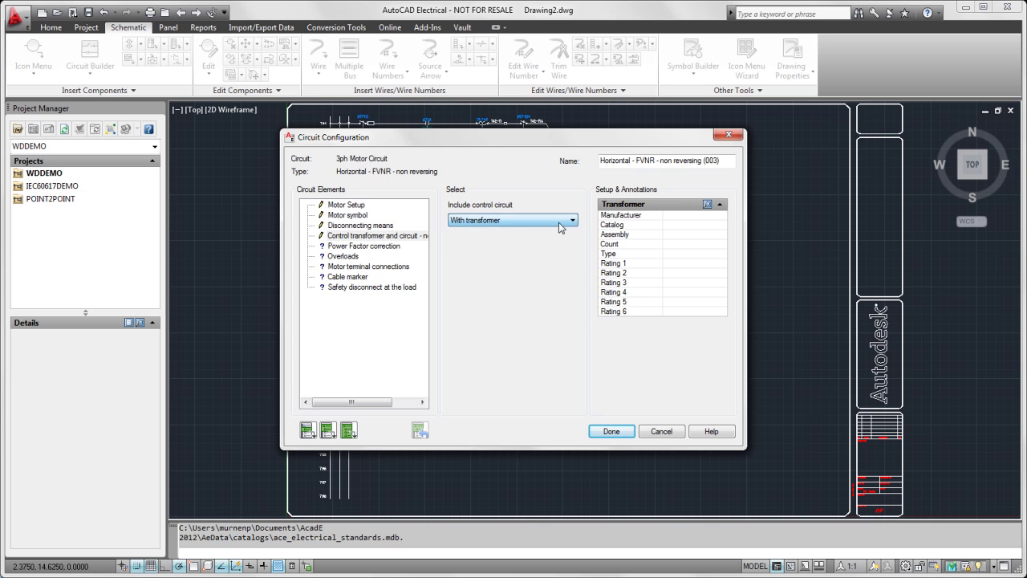
left_click(378, 249)
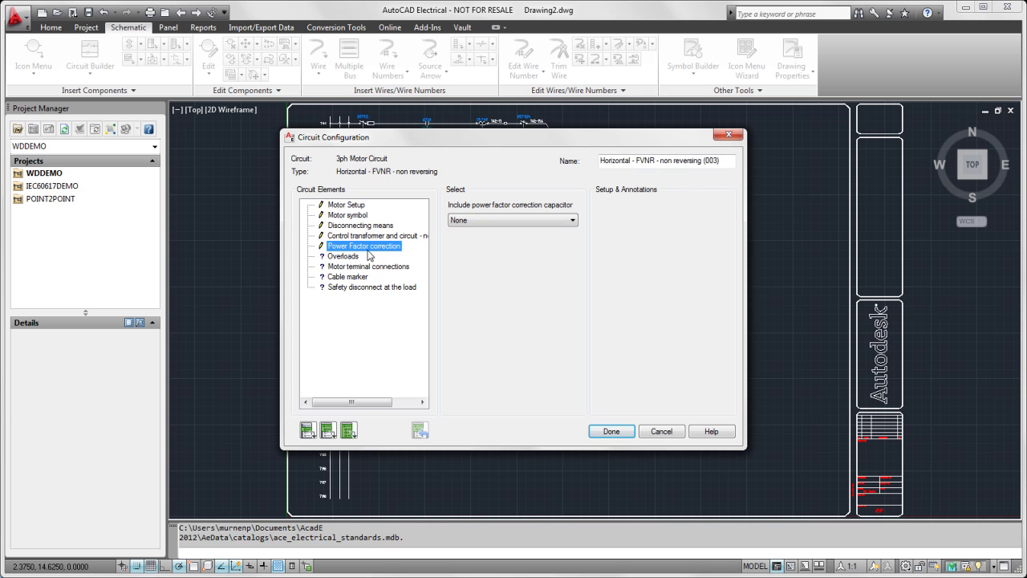
left_click(574, 220)
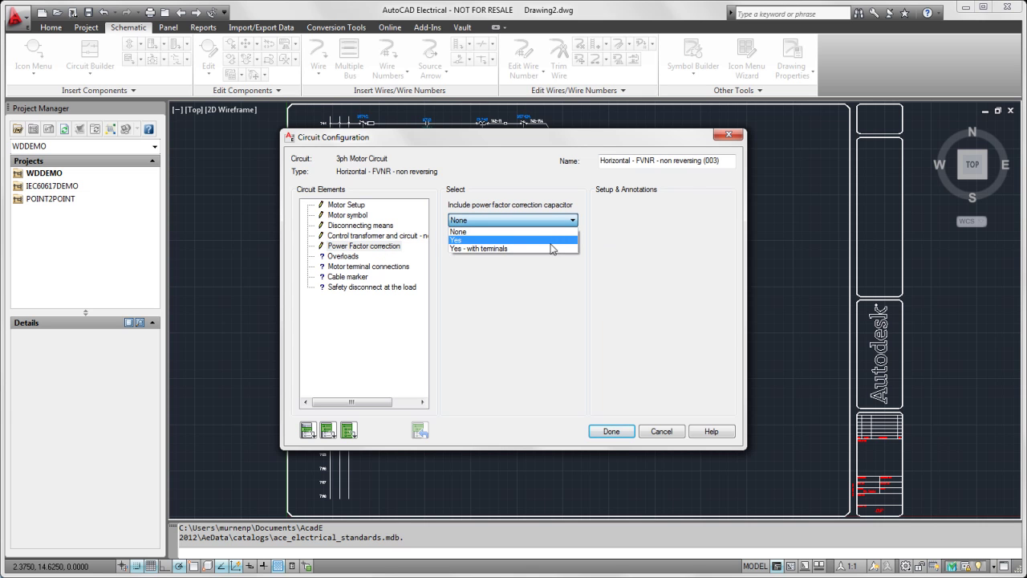
left_click(553, 249)
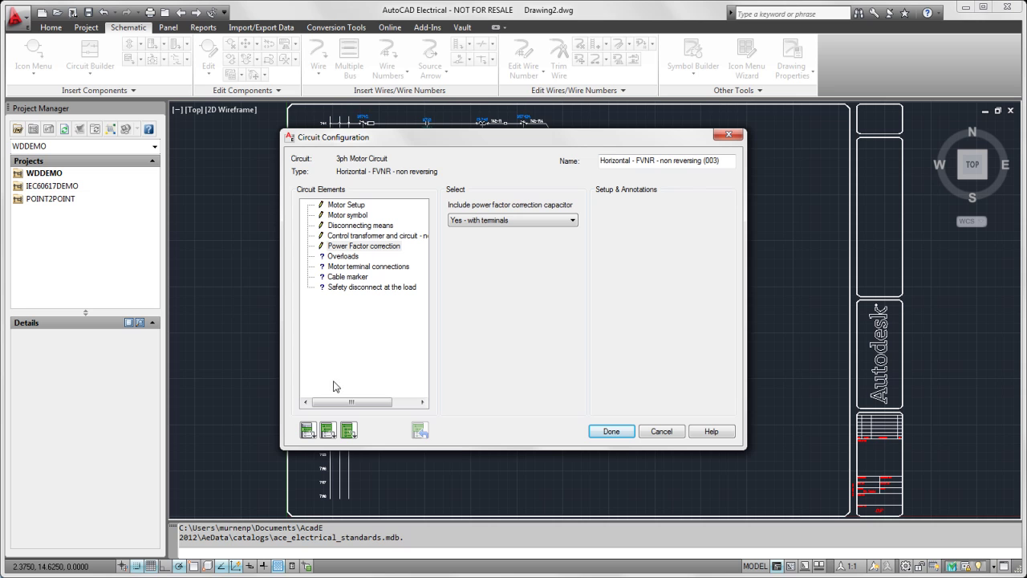
Step: Insert every configured circuit element, including the mushroom-head Stop push button, into the drawing
left_click(328, 430)
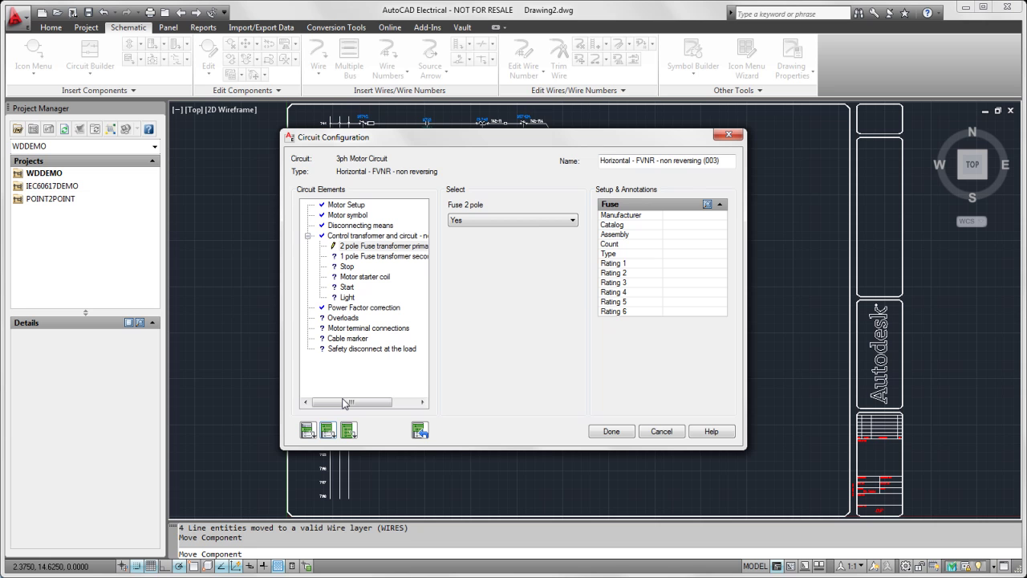
left_click(348, 267)
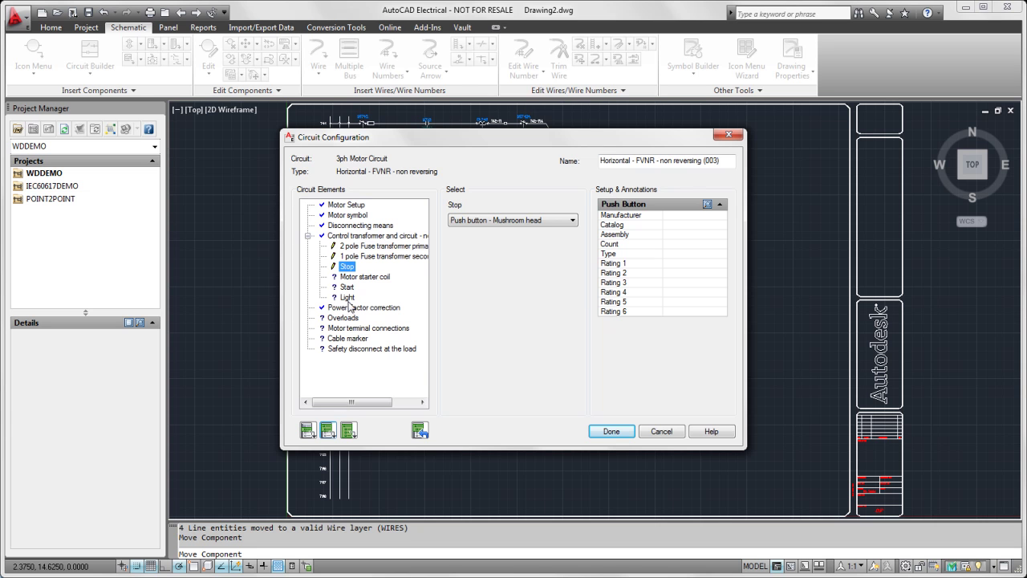
left_click(347, 431)
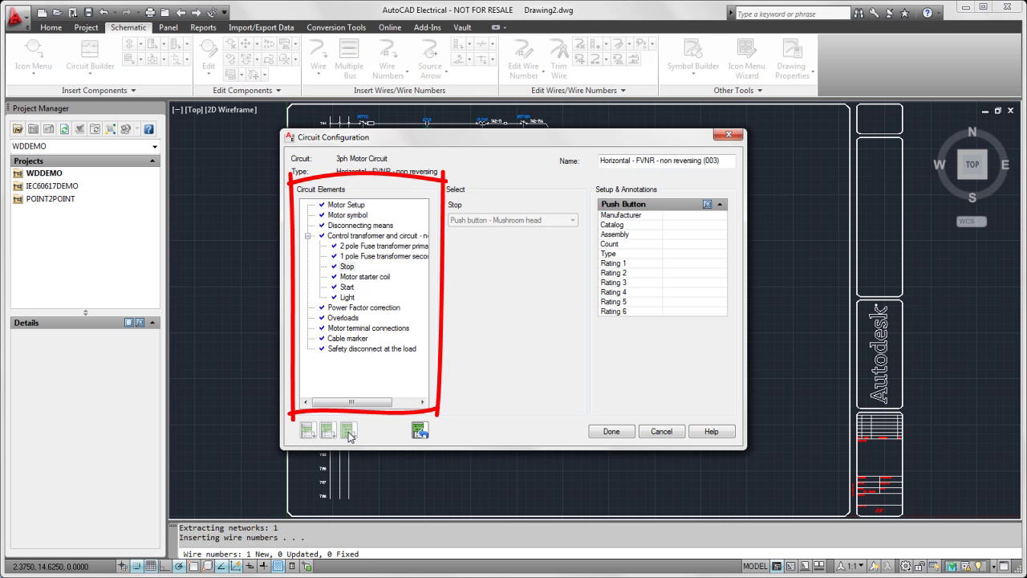
Step: Finish motor circuit MOT751 on rungs 750–757, zoom out, and reopen Circuit Builder
left_click(615, 435)
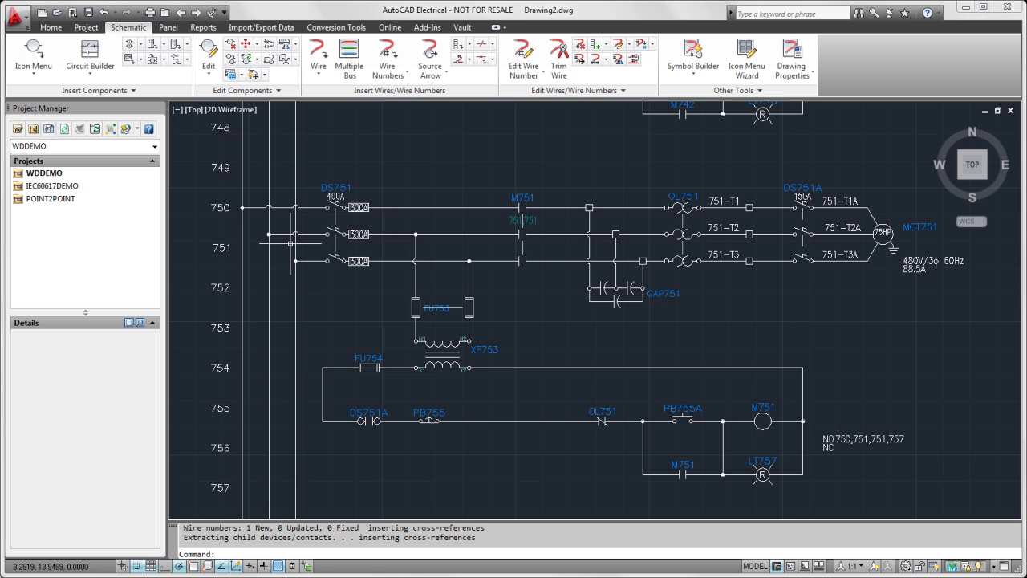
scroll(529, 265, "down", 3)
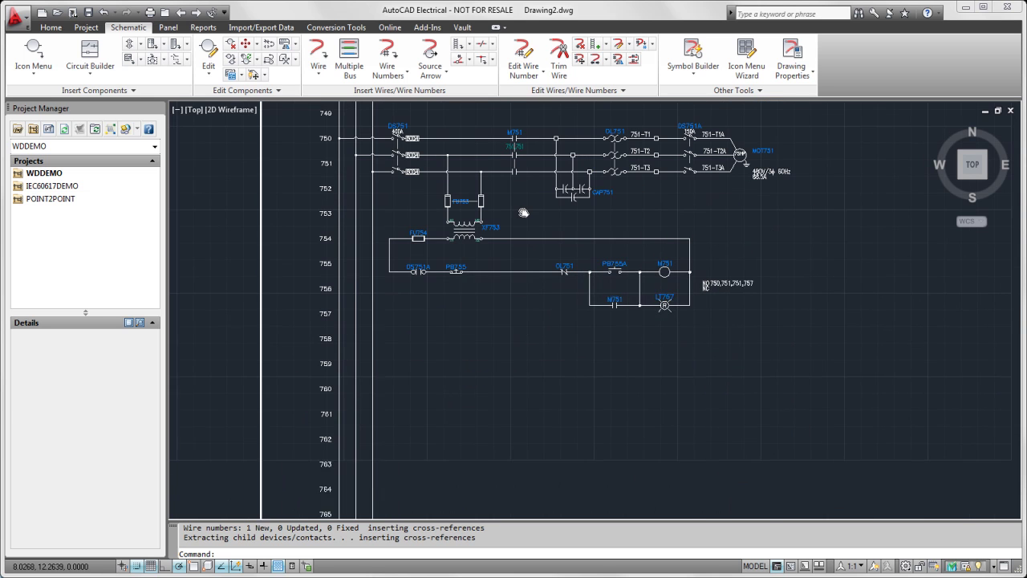
left_click(90, 56)
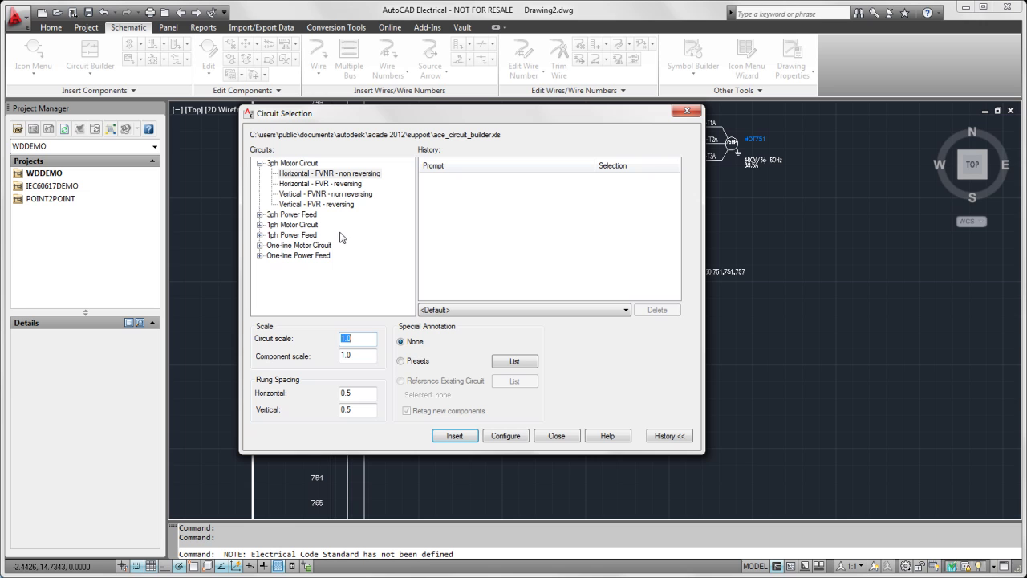
Step: Insert the 75 HP (003) circuit from history at rung 758
left_click(626, 309)
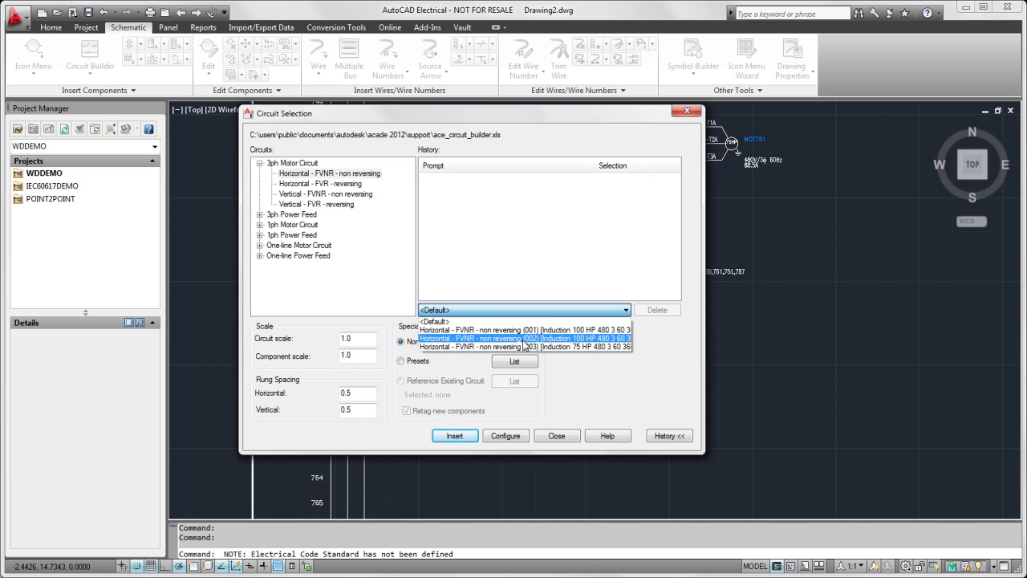
left_click(566, 347)
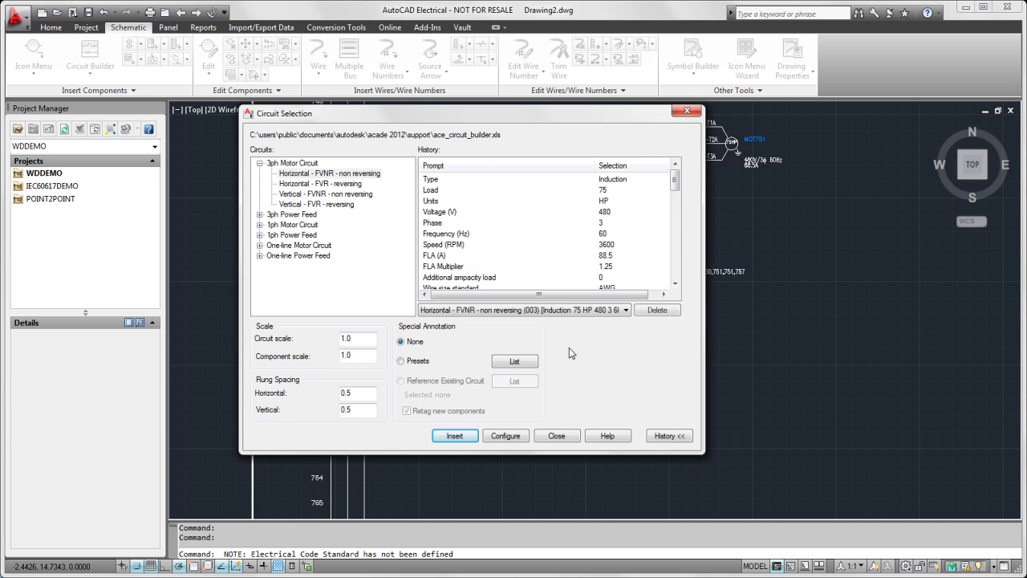
left_click(454, 436)
left_click(328, 328)
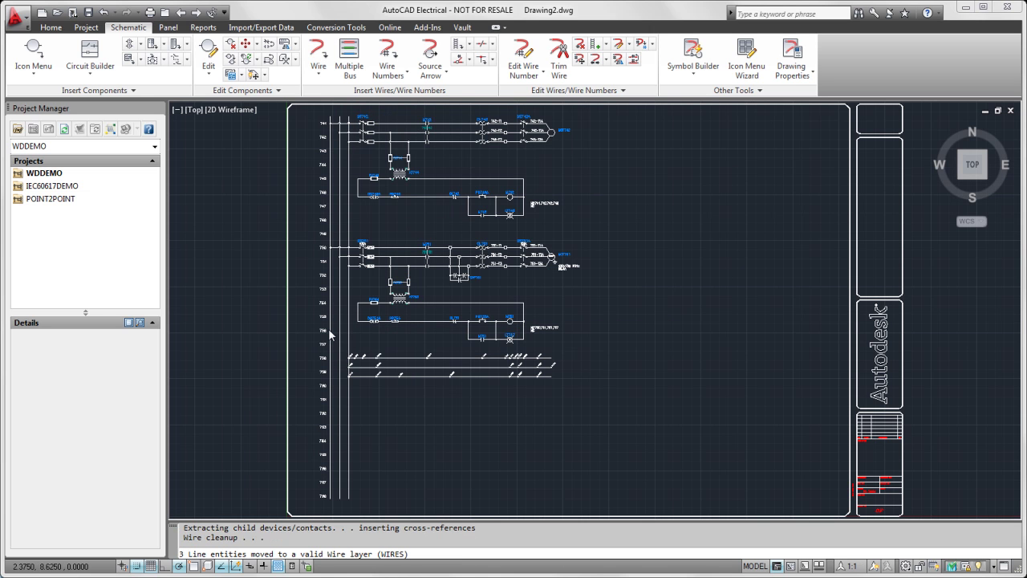